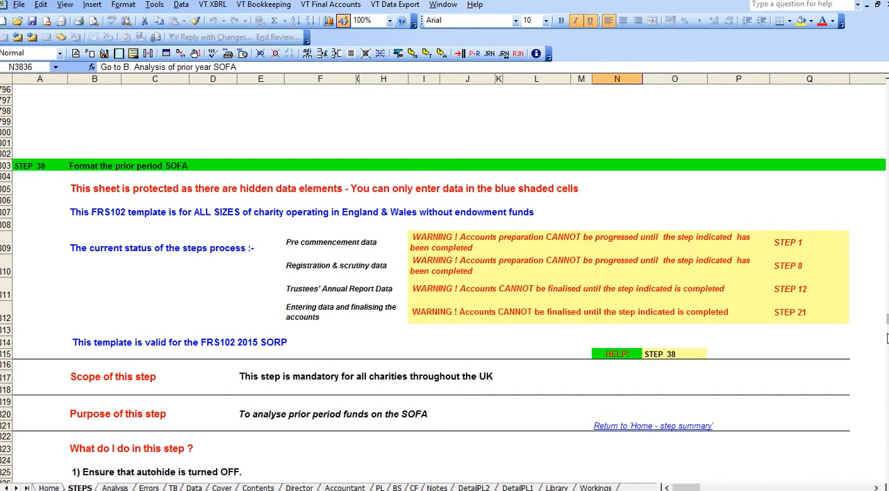
- Review the Step 38 guidance, follow it to the prior-year SOFA analysis, and inspect the restricted funds still to be allocated
{"action": "left_click_drag", "start_coordinate": [887, 320], "coordinate": [888, 320]}
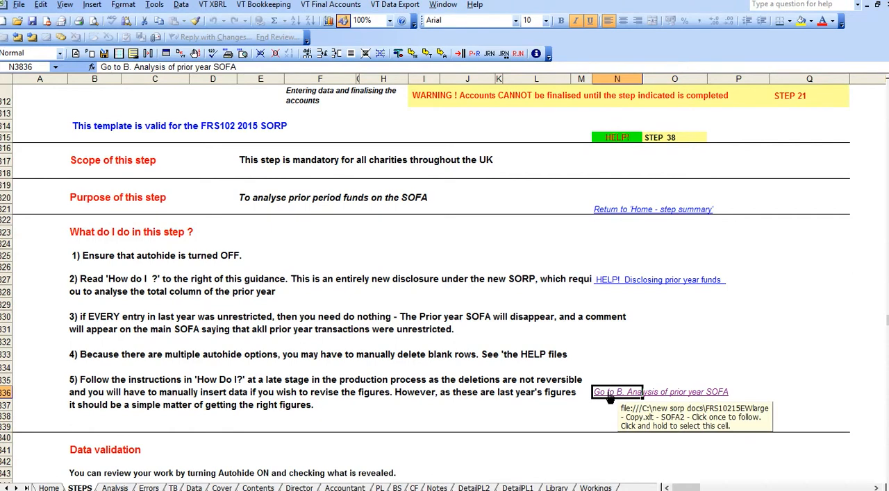
{"action": "left_click", "coordinate": [609, 395]}
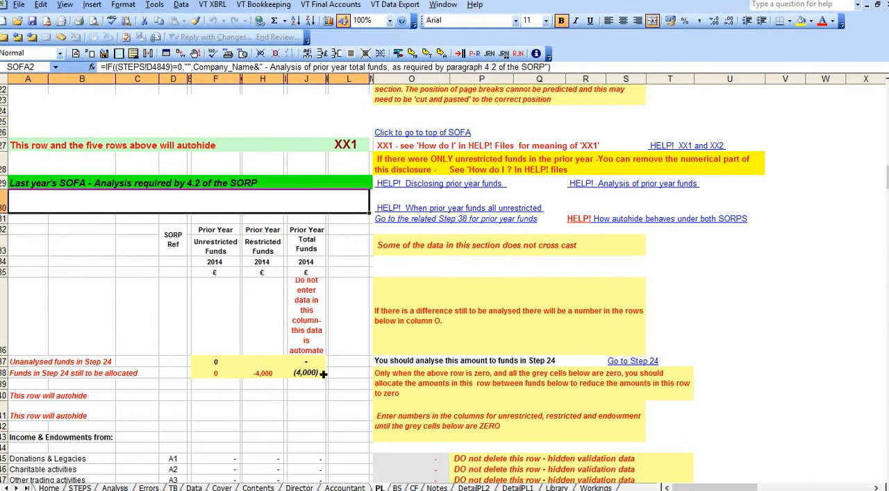
{"action": "left_click", "coordinate": [267, 376]}
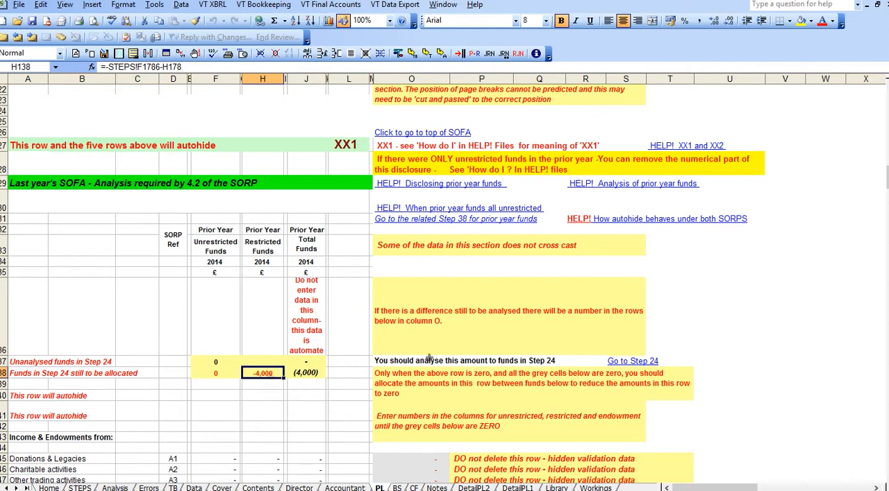
- Go to Step 24 and examine the restricted and still-to-be-analysed entries in the prior-year surplus analysis
{"action": "left_click", "coordinate": [628, 364]}
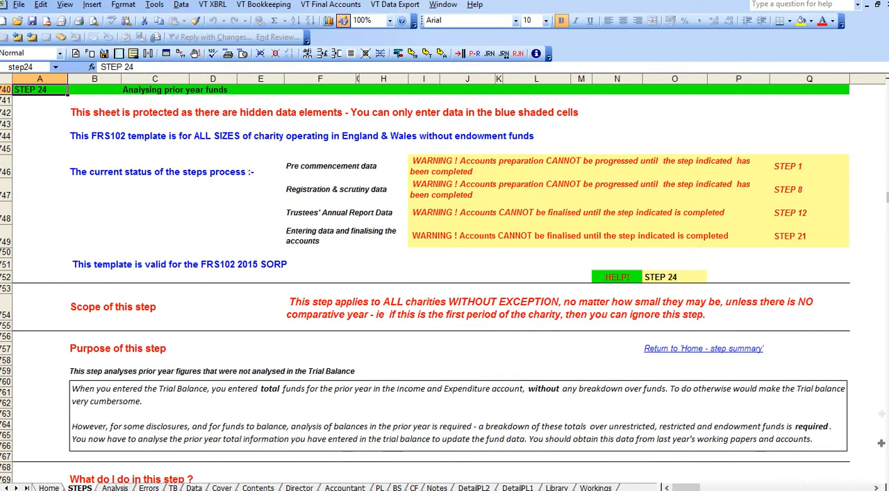
{"action": "left_click", "coordinate": [887, 480]}
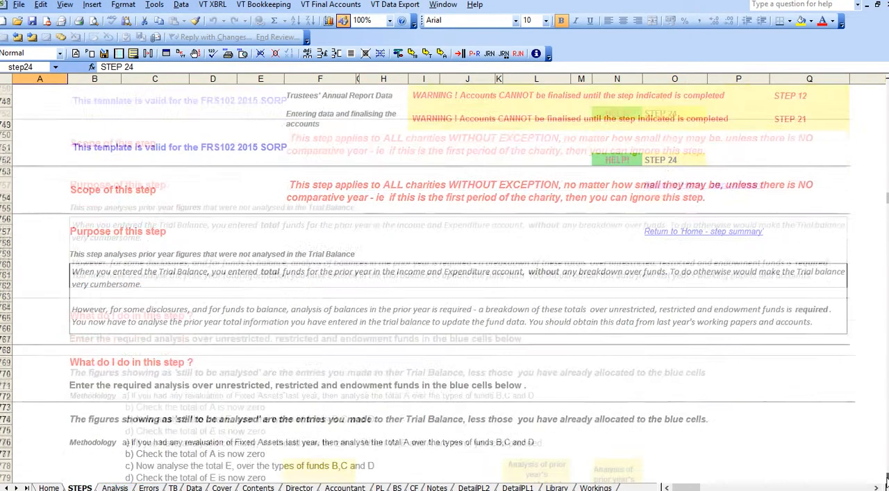
{"action": "left_click", "coordinate": [887, 479]}
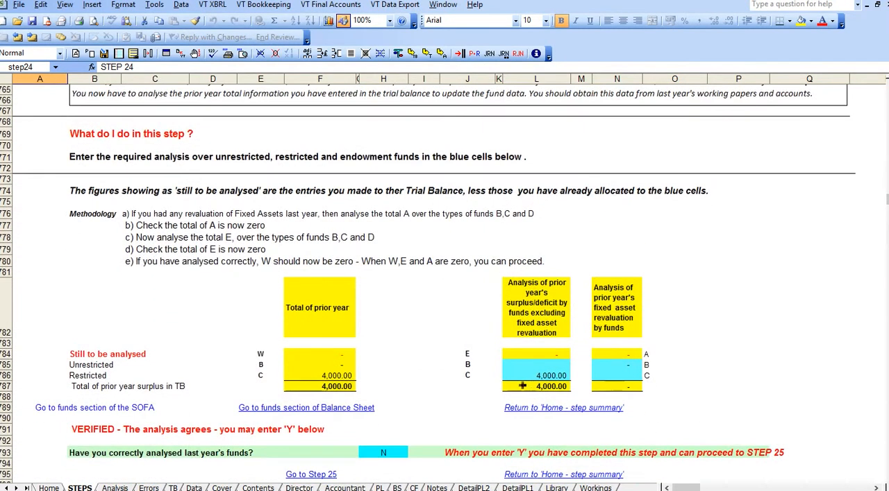
{"action": "left_click", "coordinate": [537, 378]}
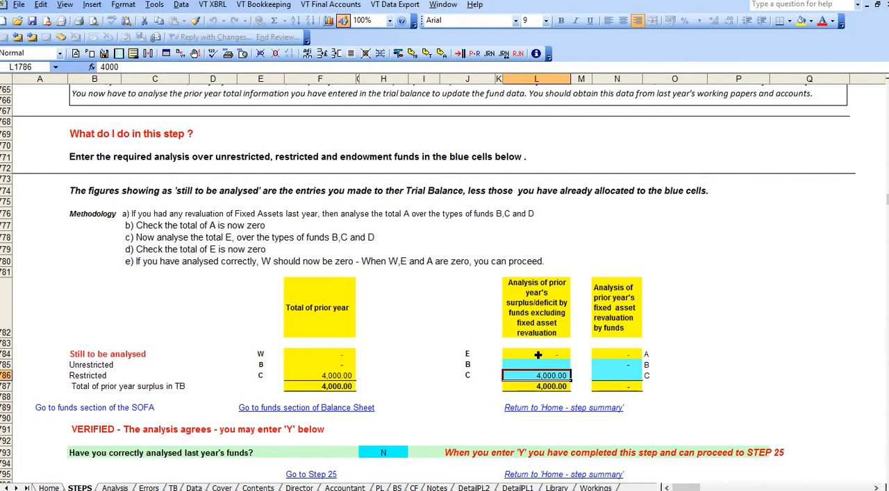
{"action": "left_click", "coordinate": [538, 356]}
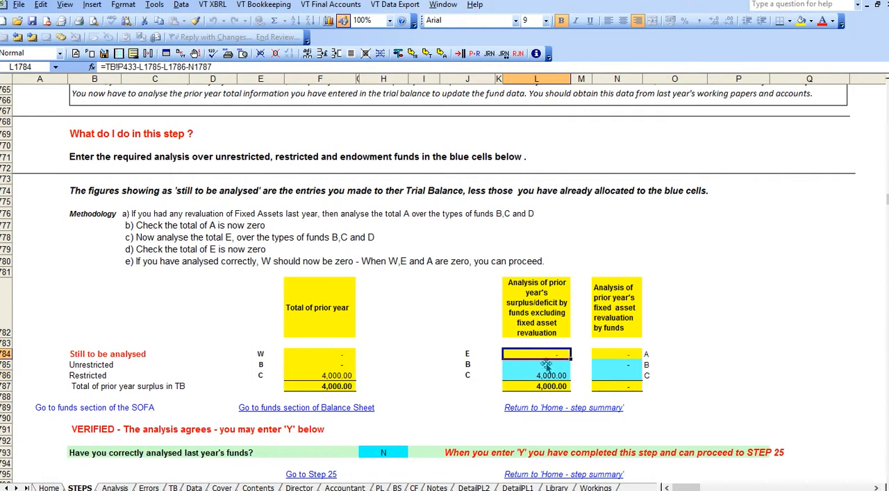
{"action": "left_click", "coordinate": [544, 377]}
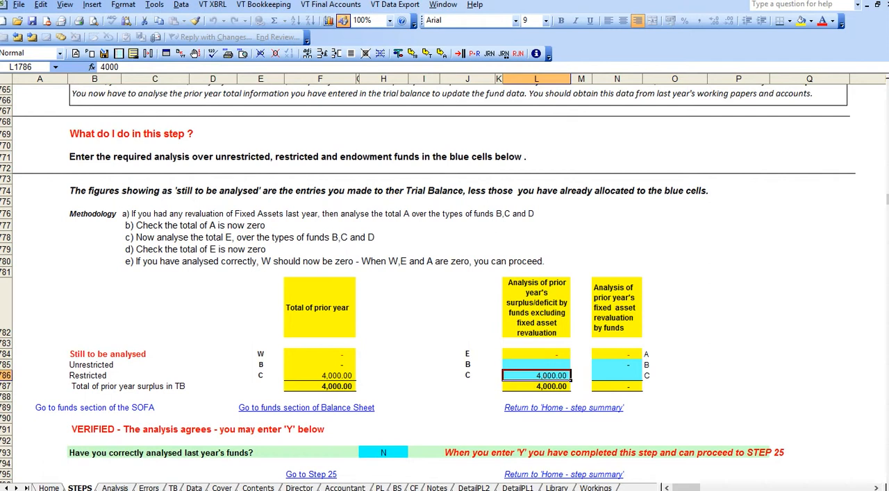
- Return to the PL sheet and examine the grey validation cells against the restricted funds still to be allocated
{"action": "left_click", "coordinate": [379, 489]}
{"action": "left_click", "coordinate": [269, 374]}
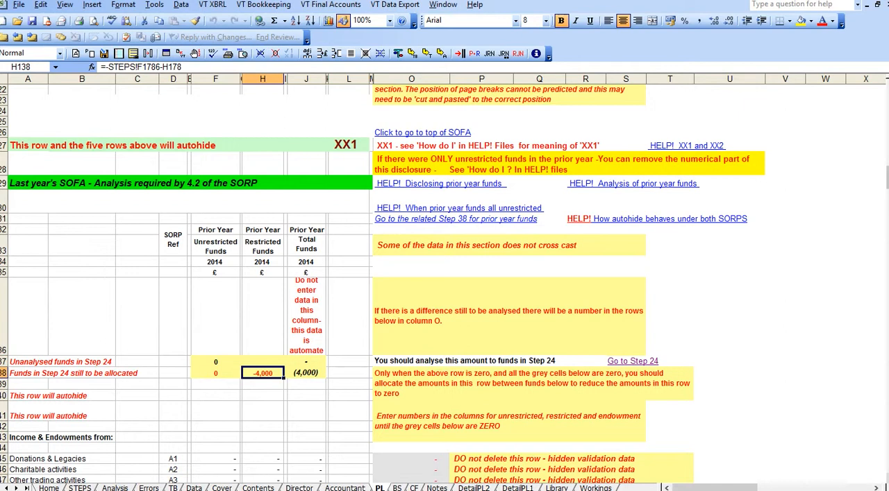
{"action": "scroll", "coordinate": [571, 355], "scroll_direction": "down", "scroll_amount": 6}
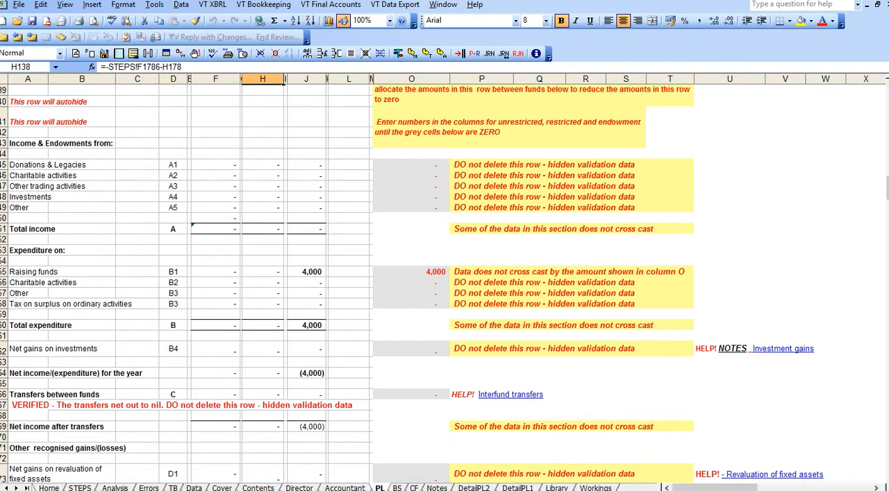
{"action": "scroll", "coordinate": [885, 88], "scroll_direction": "up", "scroll_amount": 1}
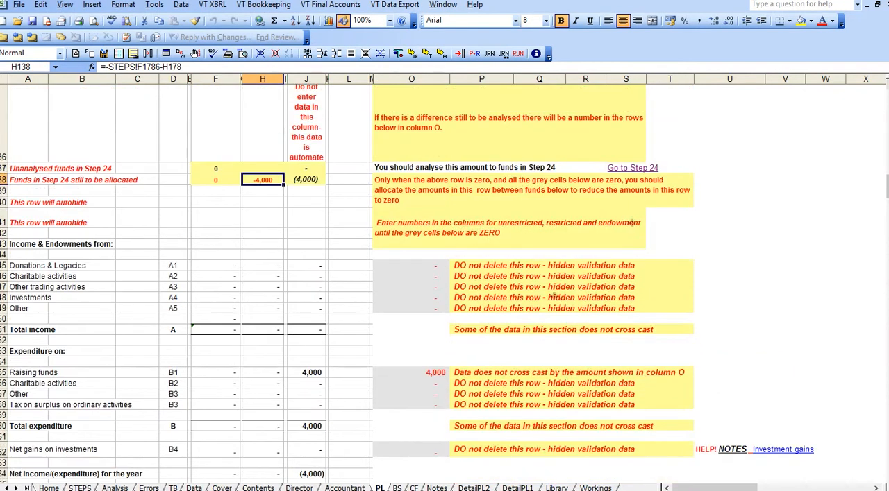
{"action": "left_click", "coordinate": [429, 266]}
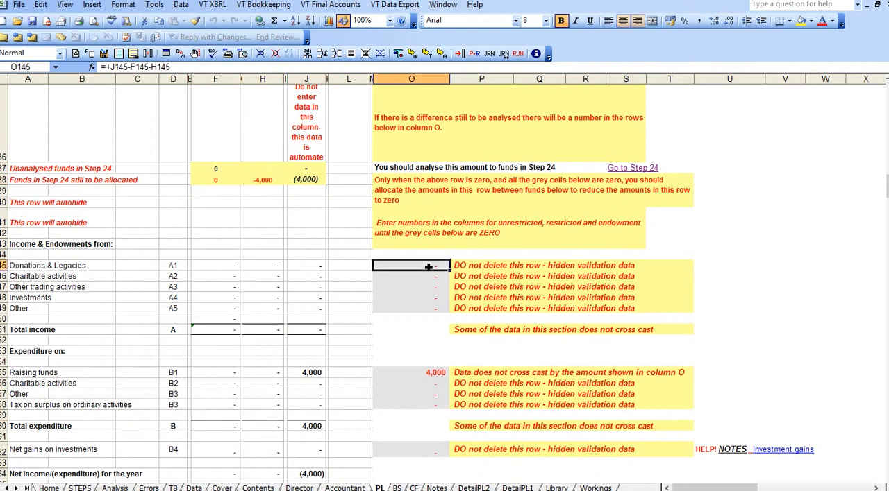
{"action": "left_click", "coordinate": [431, 276]}
{"action": "left_click", "coordinate": [432, 287]}
{"action": "left_click", "coordinate": [422, 375]}
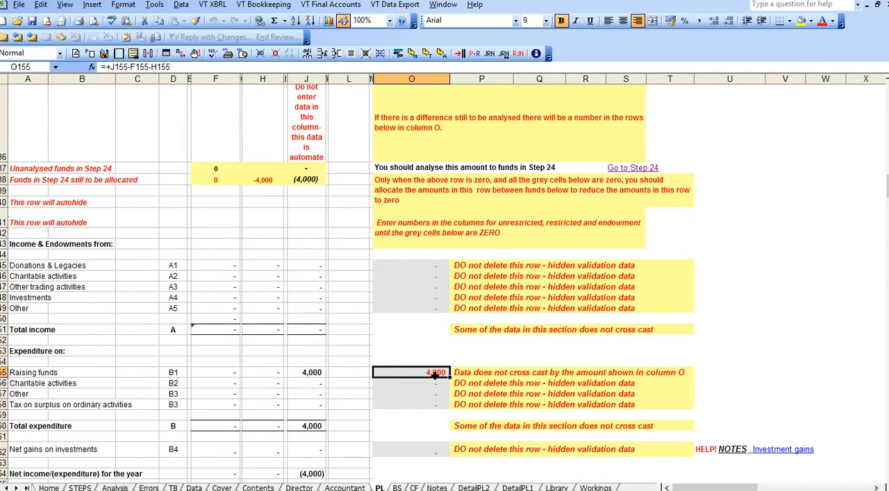
{"action": "left_click", "coordinate": [267, 180]}
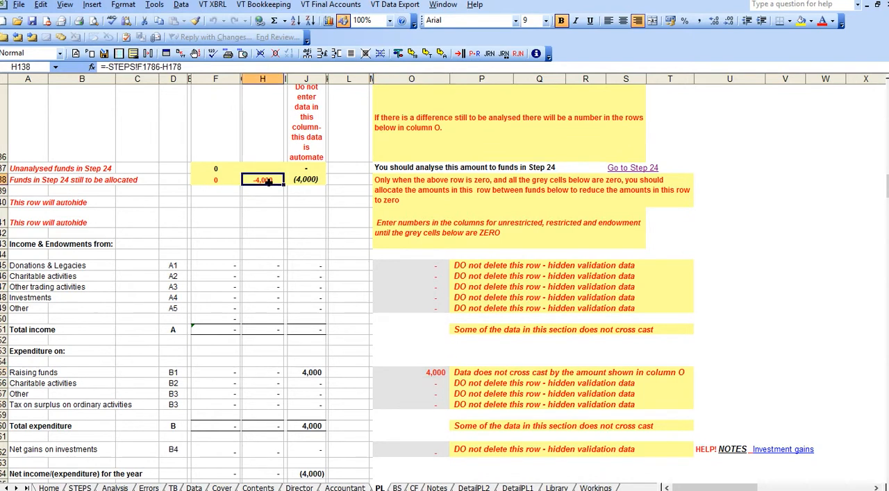
- Allocate 4000 of prior-year Raising funds expenditure to restricted funds and check that row's validation cell
{"action": "left_click", "coordinate": [278, 377]}
{"action": "type", "text": "4"}
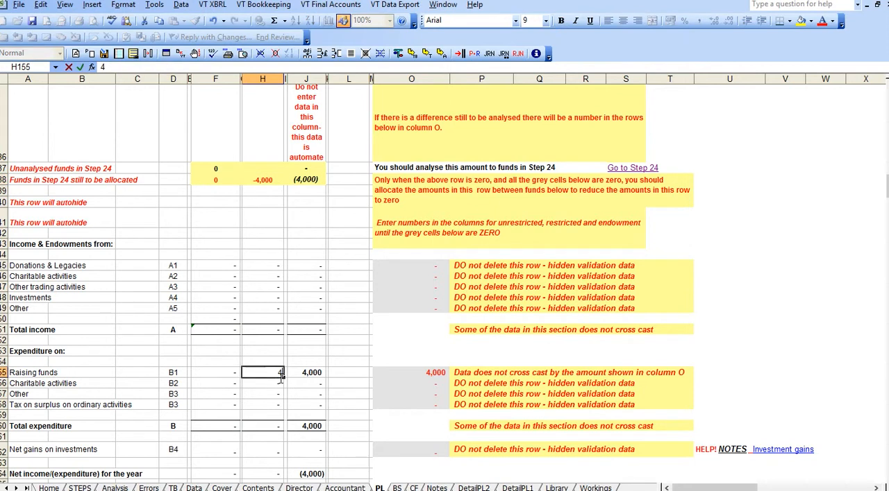
{"action": "type", "text": "000"}
{"action": "key", "text": "Return"}
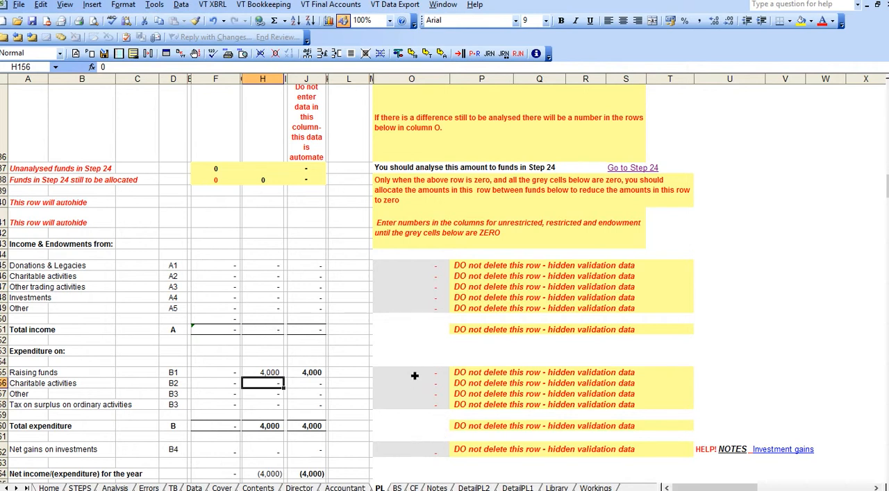
{"action": "left_click", "coordinate": [414, 375]}
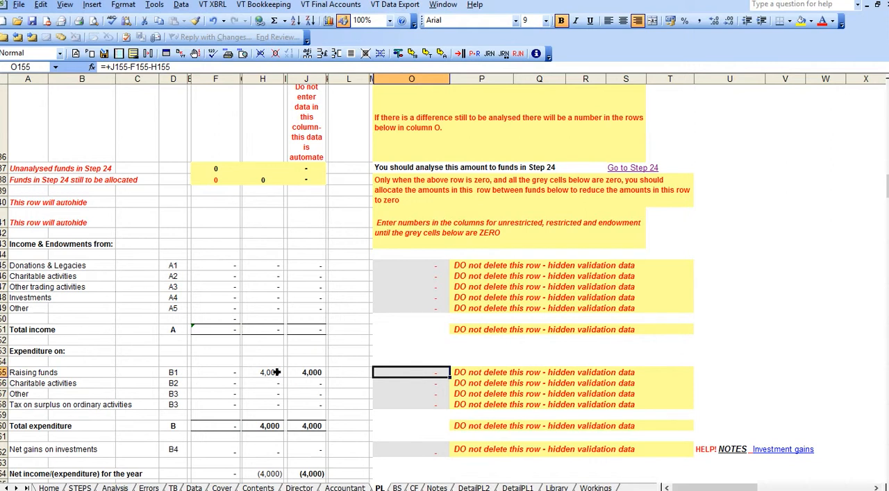
{"action": "left_click", "coordinate": [275, 373]}
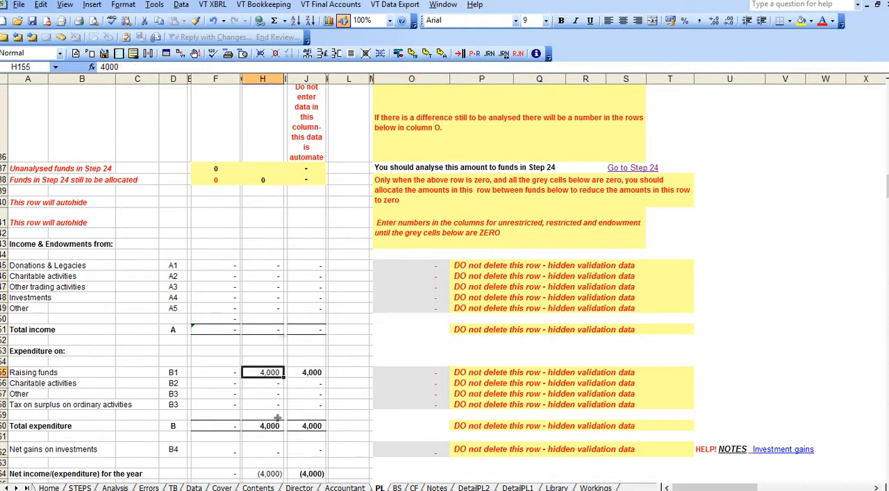
{"action": "left_click", "coordinate": [219, 373]}
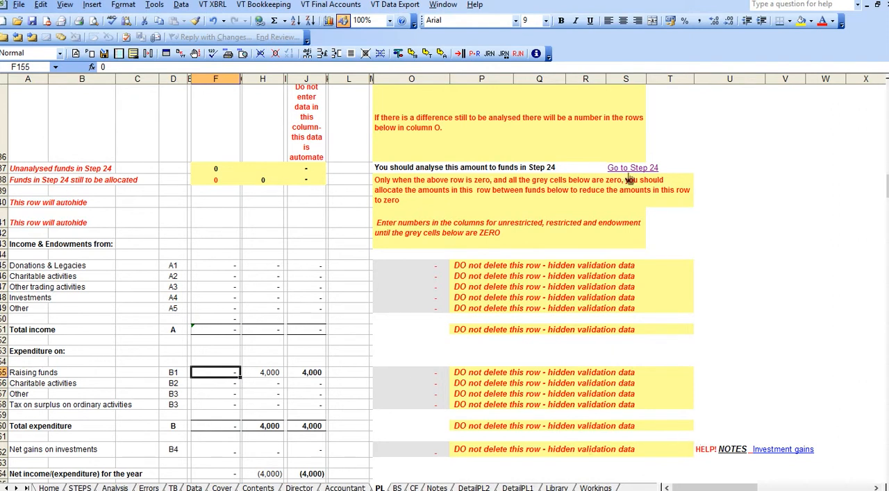
- In Step 24, analyse the prior-year surplus excluding revaluation as 1000 unrestricted and 3000 restricted
{"action": "left_click", "coordinate": [629, 169]}
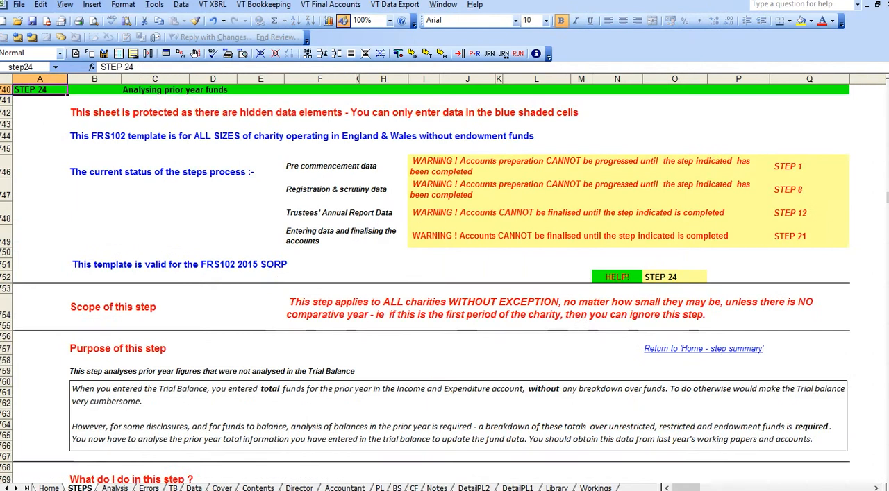
{"action": "scroll", "coordinate": [884, 404], "scroll_direction": "down", "scroll_amount": 4}
{"action": "scroll", "coordinate": [559, 389], "scroll_direction": "down", "scroll_amount": 4}
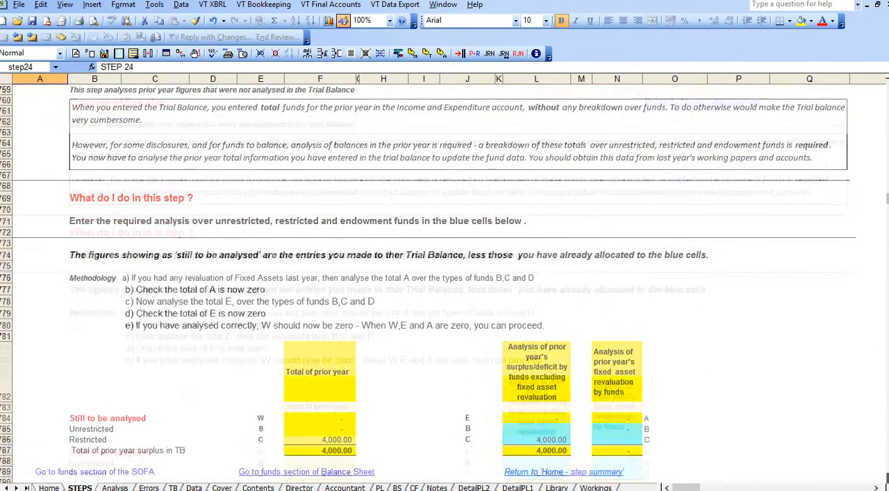
{"action": "left_click", "coordinate": [559, 389]}
{"action": "type", "text": "1000"}
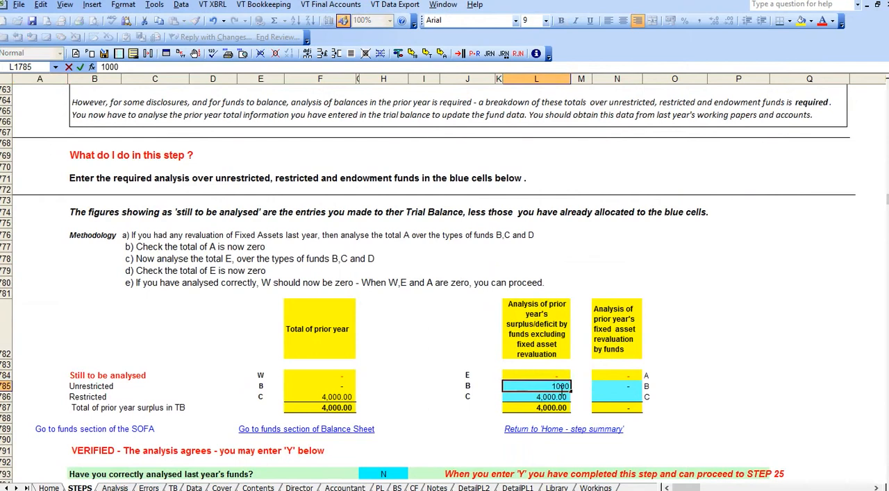
{"action": "key", "text": "Return"}
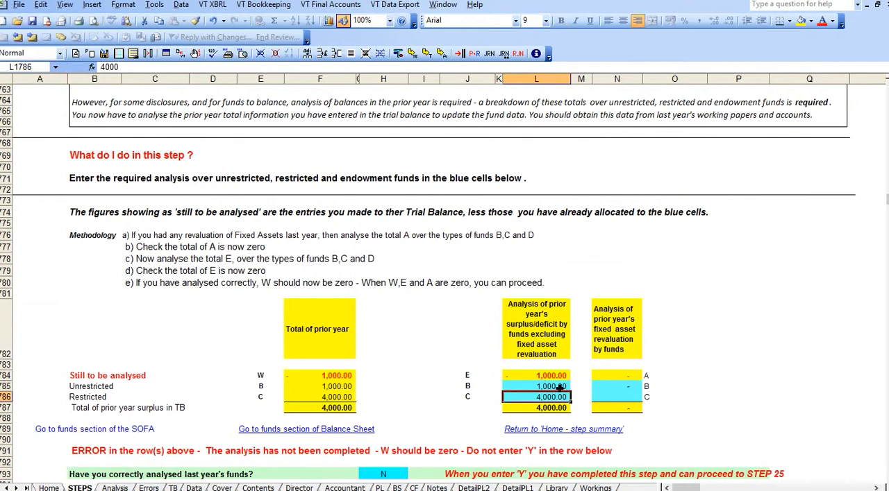
{"action": "type", "text": "3000"}
{"action": "key", "text": "Return"}
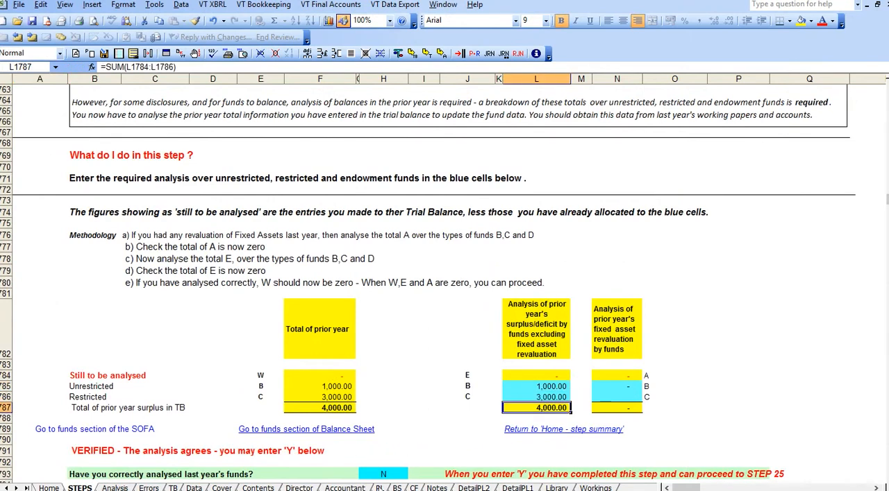
- On the PL sheet, reset restricted Raising funds to 0 and reallocate the row as 1000 unrestricted and 3000 restricted
{"action": "left_click", "coordinate": [379, 488]}
{"action": "left_click", "coordinate": [274, 377]}
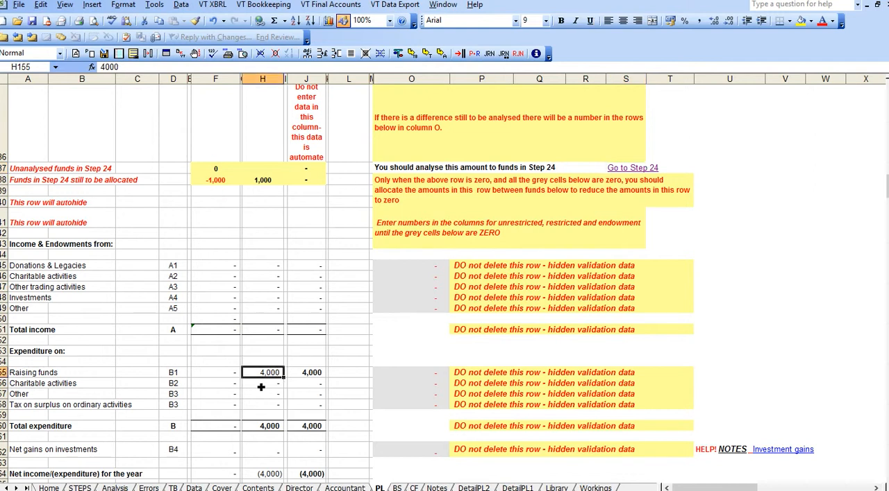
{"action": "type", "text": "0"}
{"action": "key", "text": "Return"}
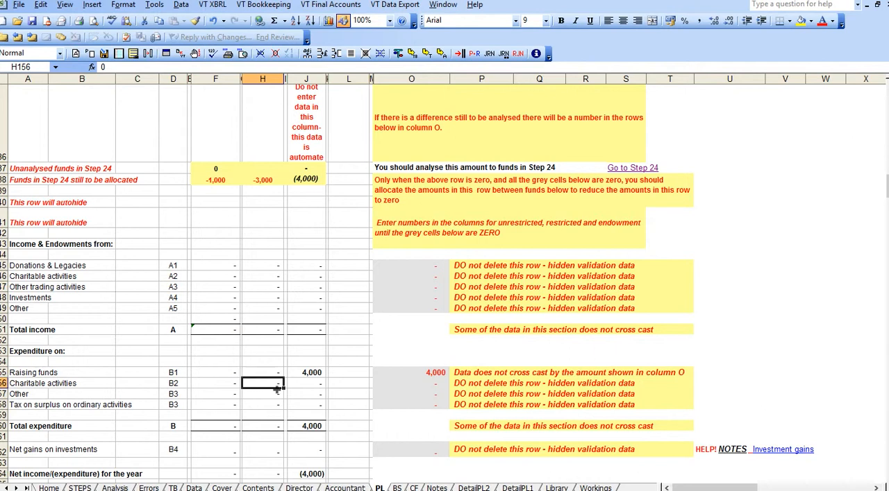
{"action": "left_click", "coordinate": [432, 375]}
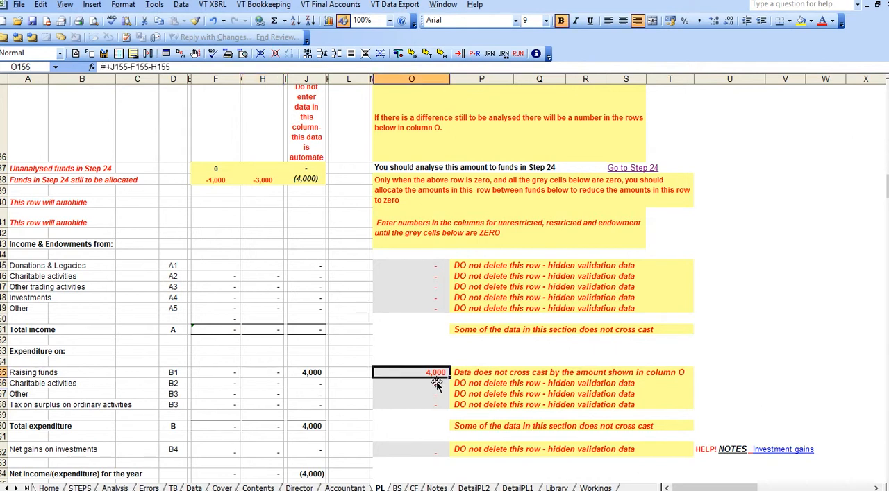
{"action": "left_click", "coordinate": [222, 379]}
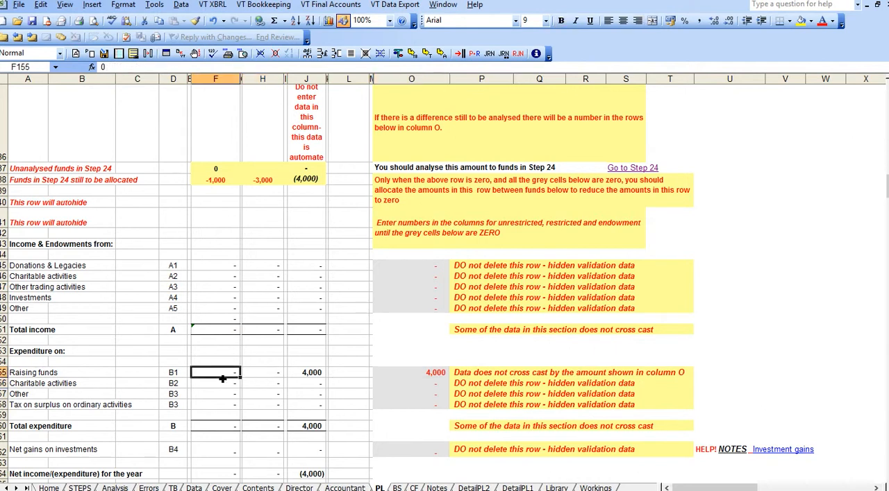
{"action": "type", "text": "1000"}
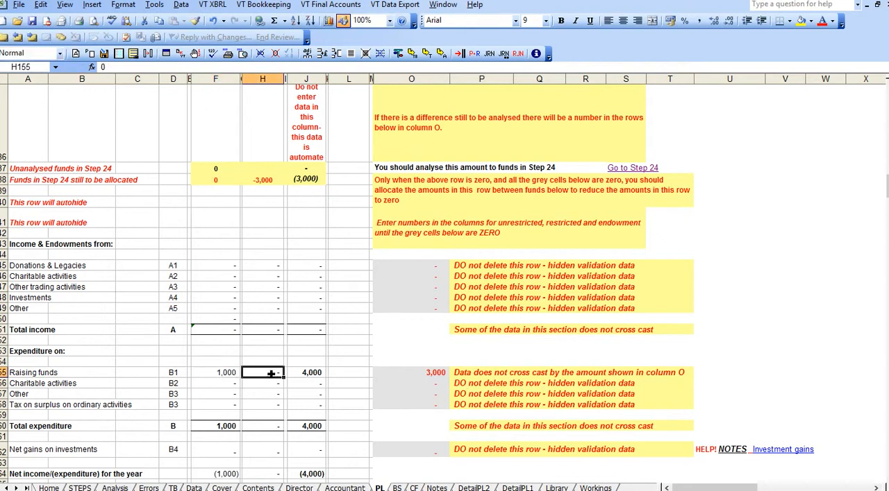
{"action": "type", "text": "3000"}
{"action": "key", "text": "Return"}
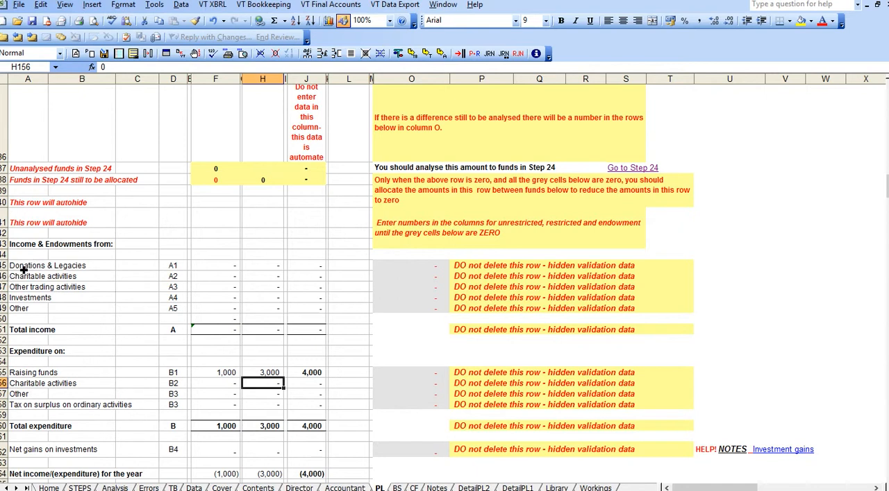
- Collapse the empty Donations & Legacies row under Income & Endowments in the prior-year SOFA to hide it
{"action": "left_click", "coordinate": [17, 269]}
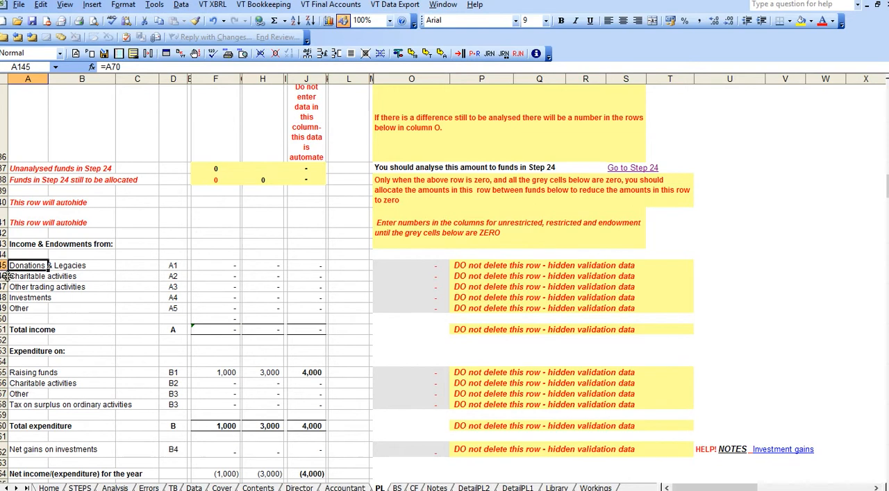
{"action": "mouse_move", "coordinate": [5, 273]}
{"action": "left_mouse_down"}
{"action": "mouse_move", "coordinate": [5, 263]}
{"action": "mouse_move", "coordinate": [11, 275]}
{"action": "left_mouse_up"}
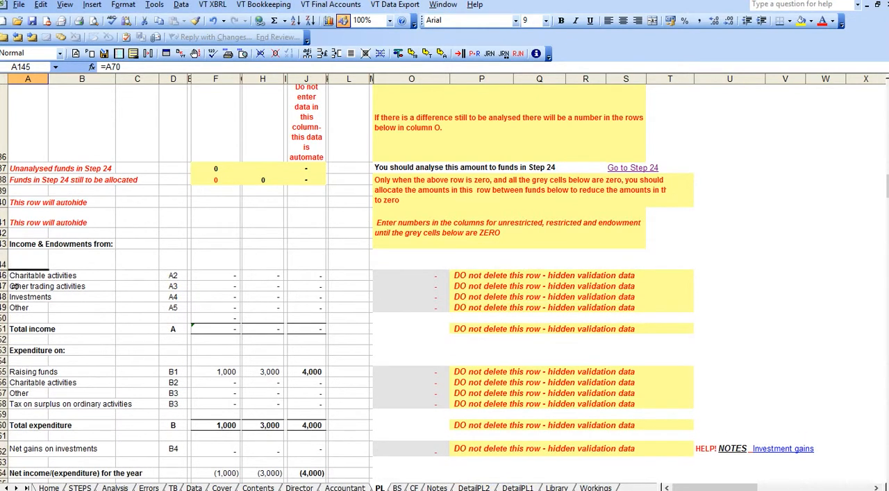
- Try hiding the empty Charitable activities income row with a row height of 0, and undo that change
{"action": "left_click", "coordinate": [4, 275]}
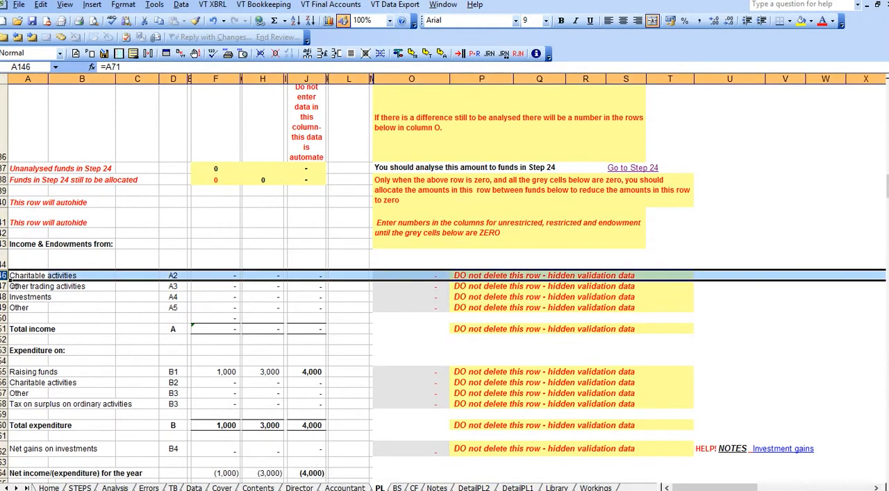
{"action": "left_click", "coordinate": [132, 4]}
{"action": "mouse_move", "coordinate": [143, 34]}
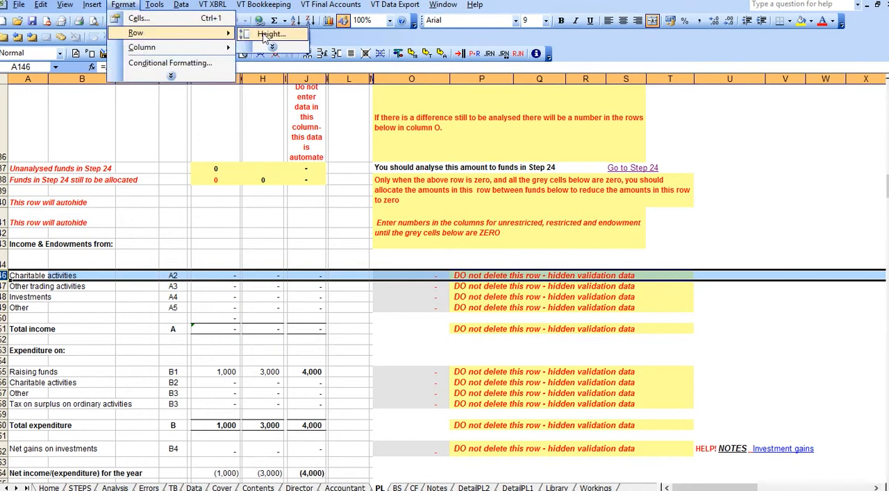
{"action": "left_click", "coordinate": [268, 35]}
{"action": "type", "text": "0"}
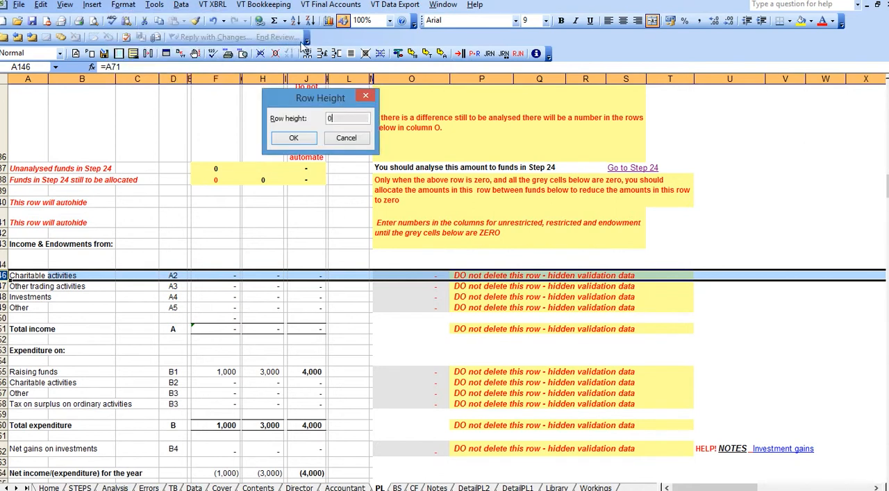
{"action": "key", "text": "Return"}
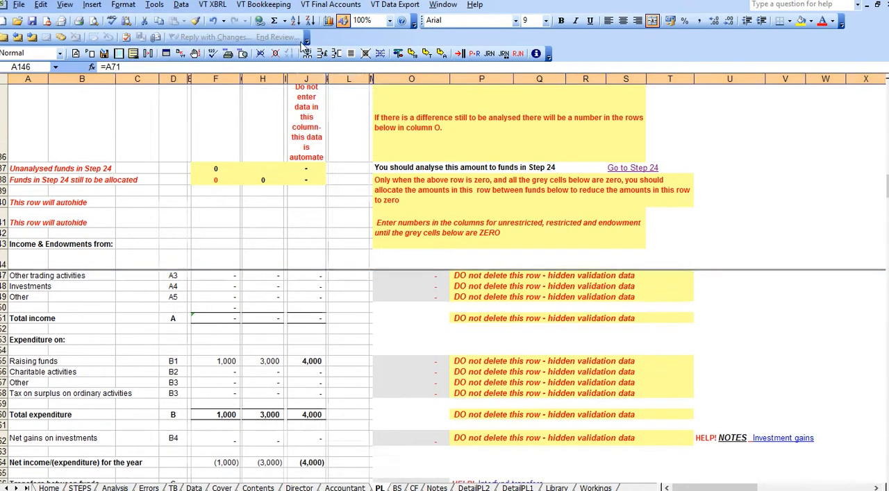
{"action": "left_click", "coordinate": [50, 5]}
{"action": "left_click", "coordinate": [52, 17]}
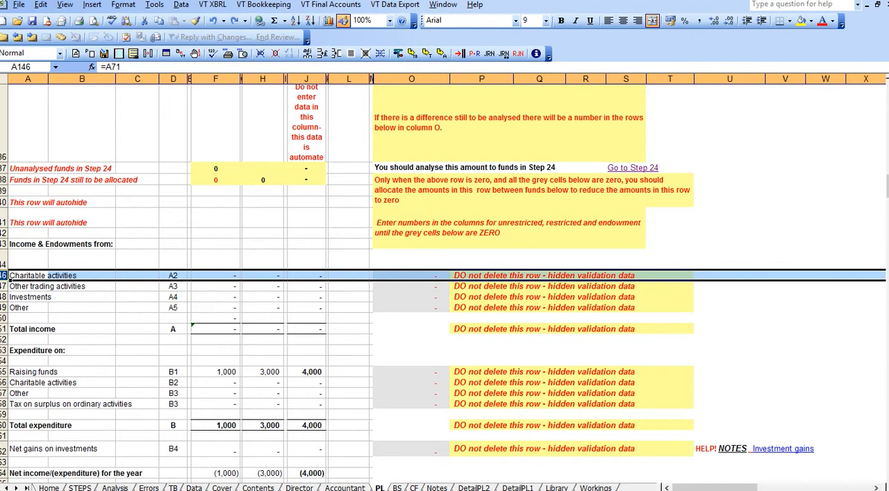
- Go through the Home step summary to Step 38, Format the prior period SOFA, and enter y for the section being correctly formatted
{"action": "left_click", "coordinate": [49, 489]}
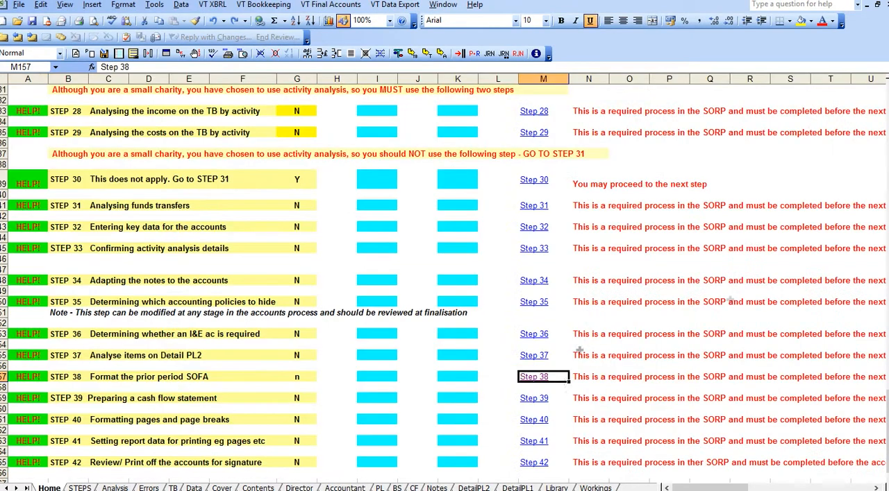
{"action": "left_click", "coordinate": [545, 379]}
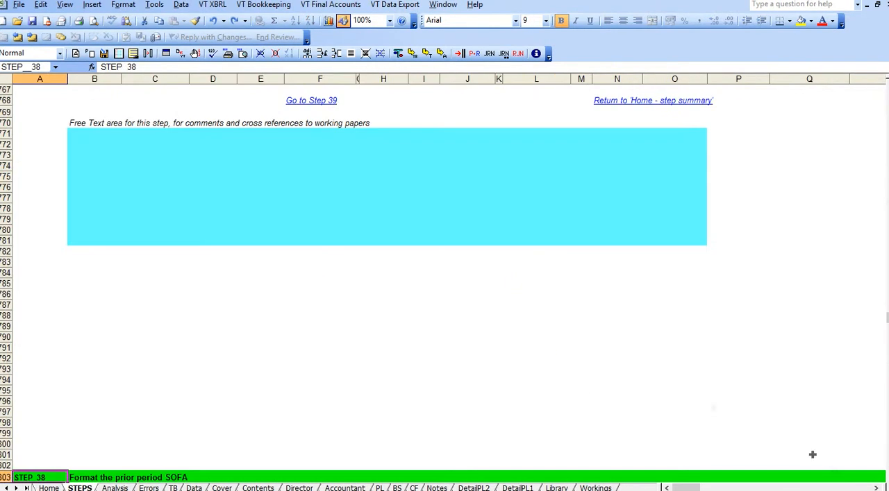
{"action": "left_click", "coordinate": [887, 478]}
{"action": "scroll", "coordinate": [887, 478], "scroll_direction": "down", "scroll_amount": 11}
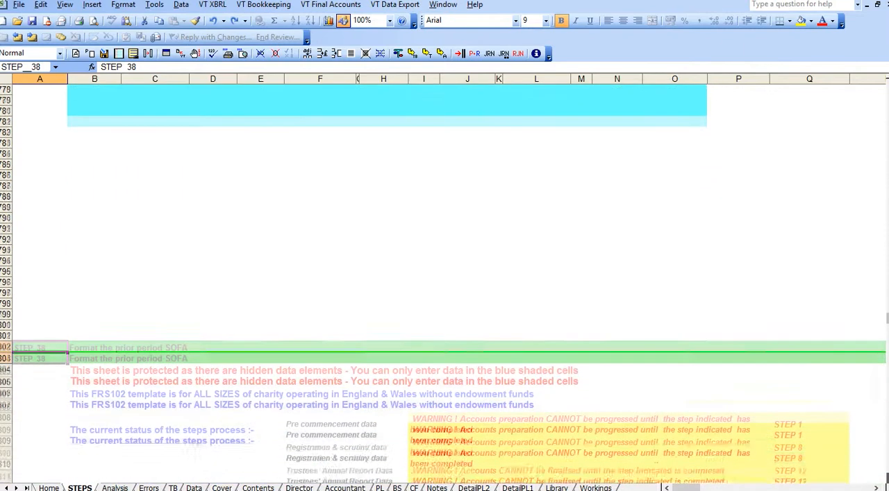
{"action": "scroll", "coordinate": [886, 479], "scroll_direction": "down", "scroll_amount": 6}
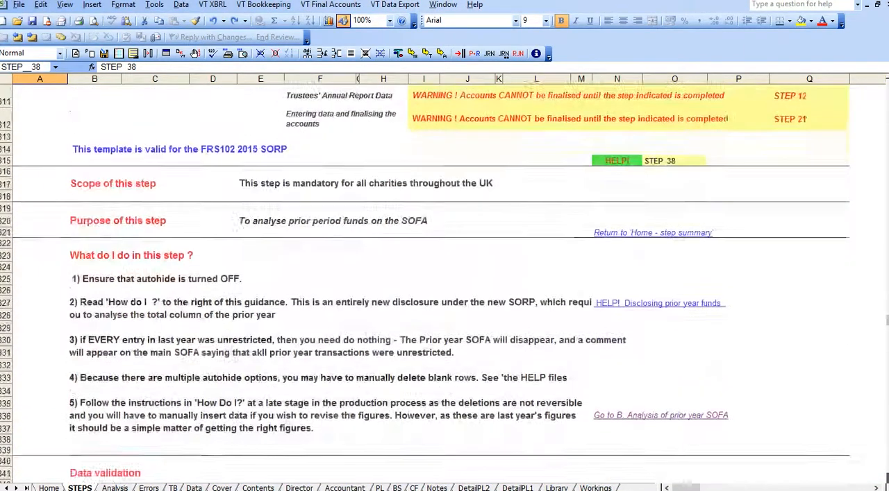
{"action": "left_click", "coordinate": [333, 410]}
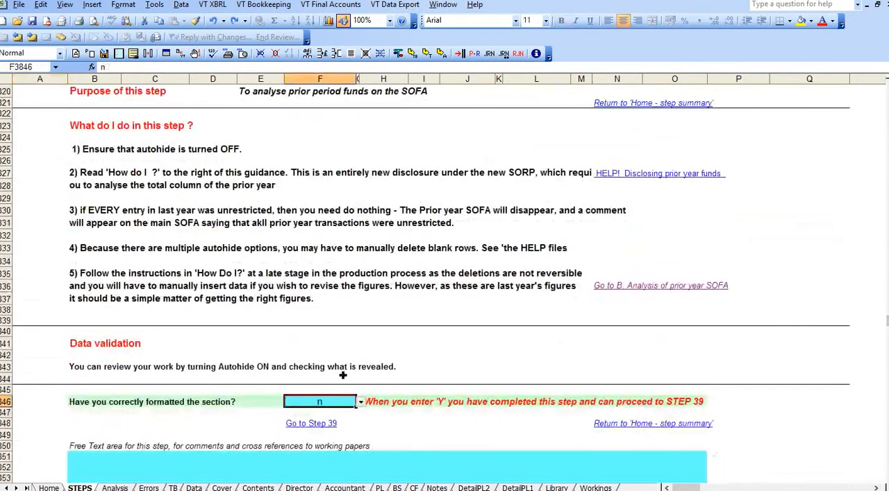
{"action": "type", "text": "y"}
{"action": "key", "text": "Return"}
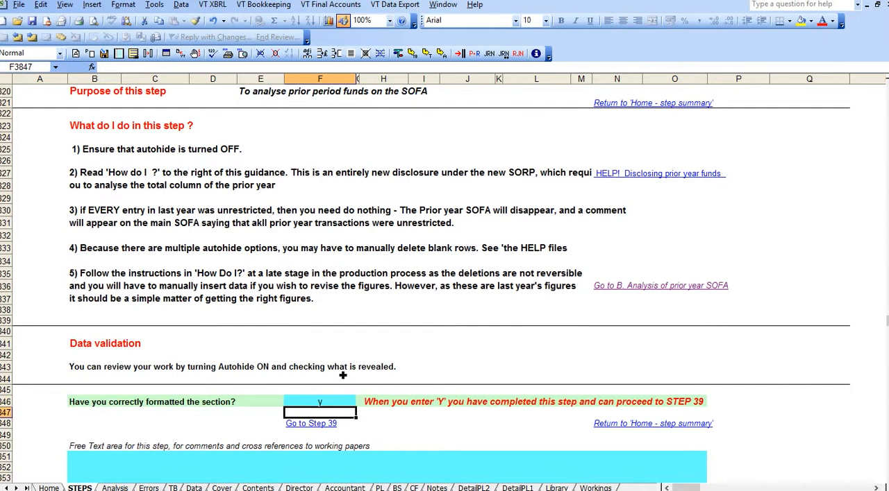